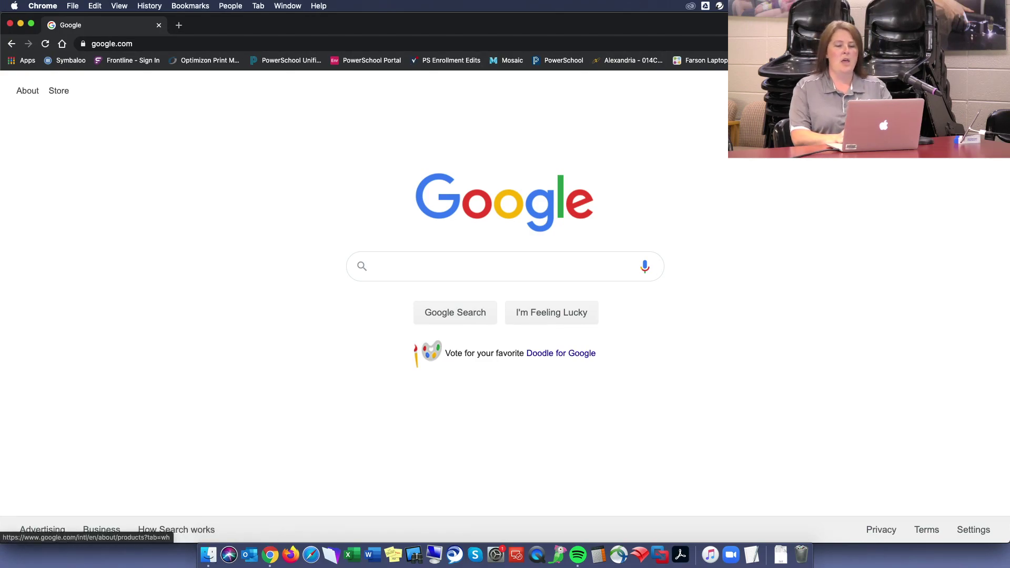
Open Google Calendar and create a new event titled with the organizer's first name in possessive form followed by "Test Class"
{"action": "left_click", "coordinate": [958, 91]}
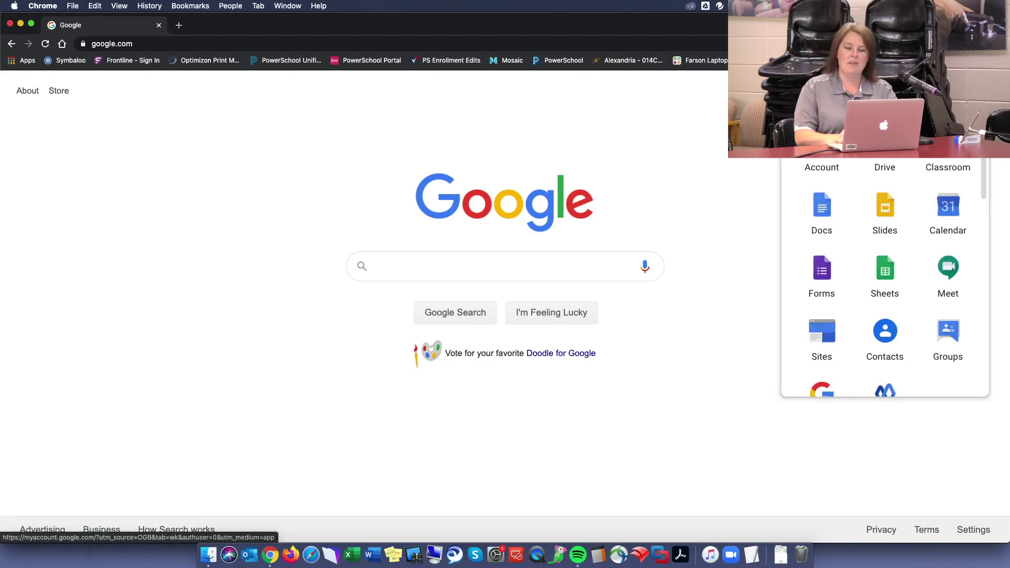
{"action": "left_click", "coordinate": [948, 208]}
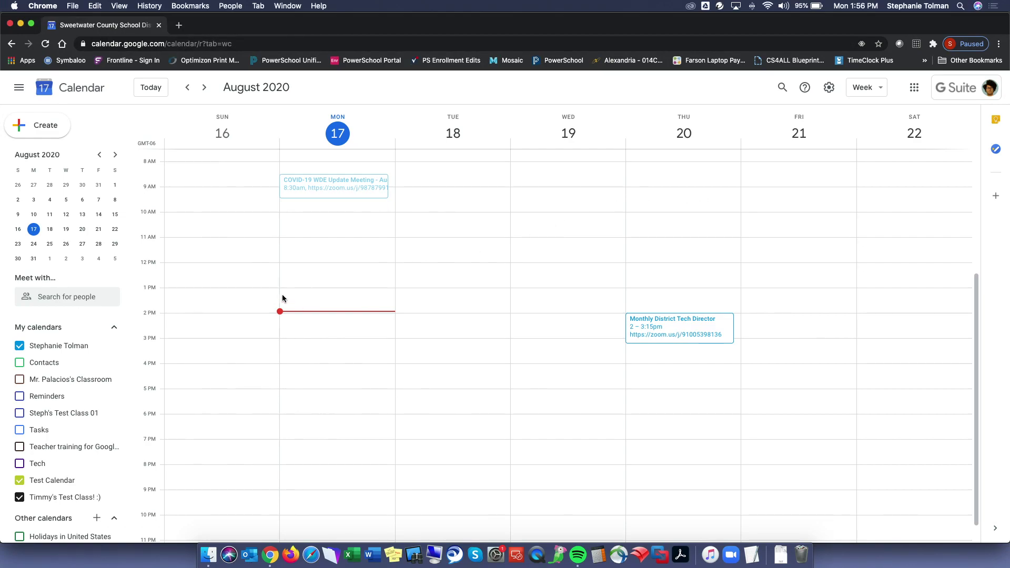
{"action": "left_click", "coordinate": [43, 127]}
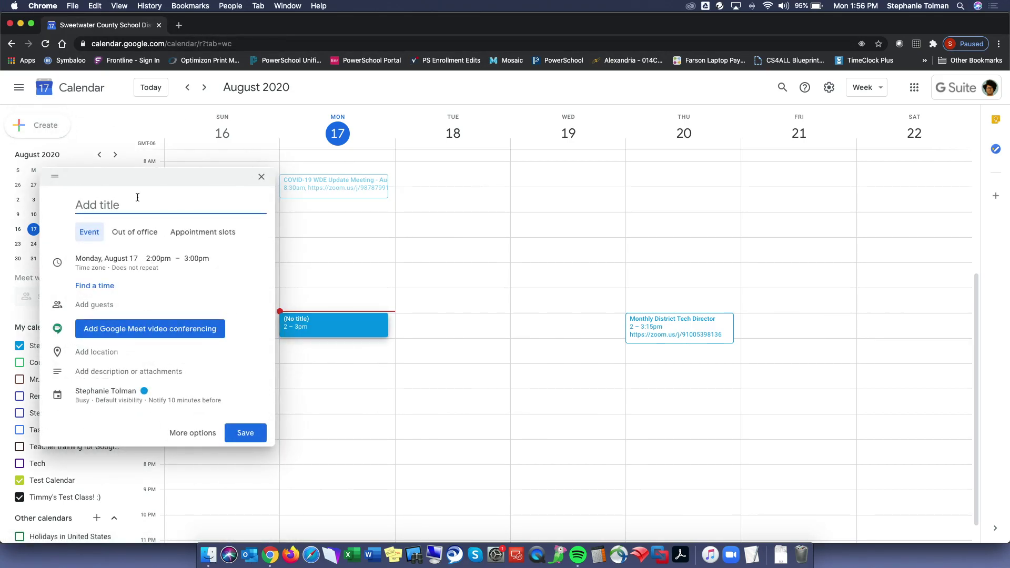
{"action": "type", "text": "S"}
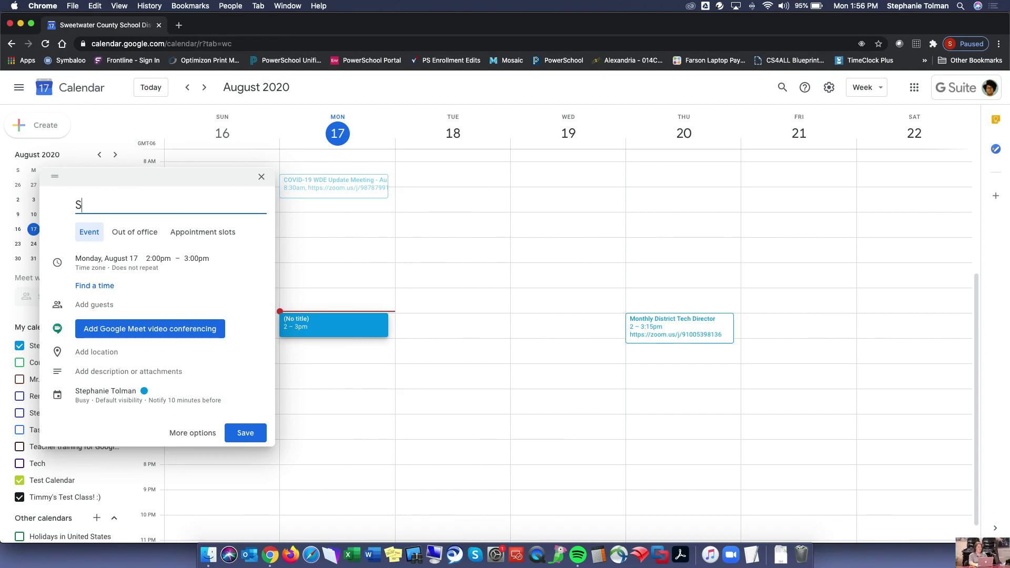
{"action": "type", "text": "tephanie'"}
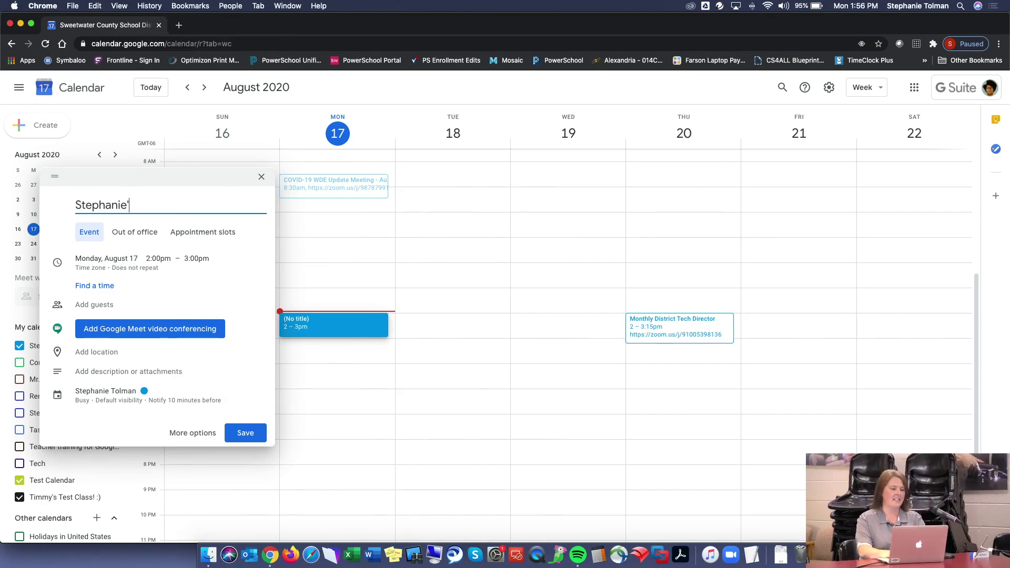
{"action": "type", "text": "s Test Class"}
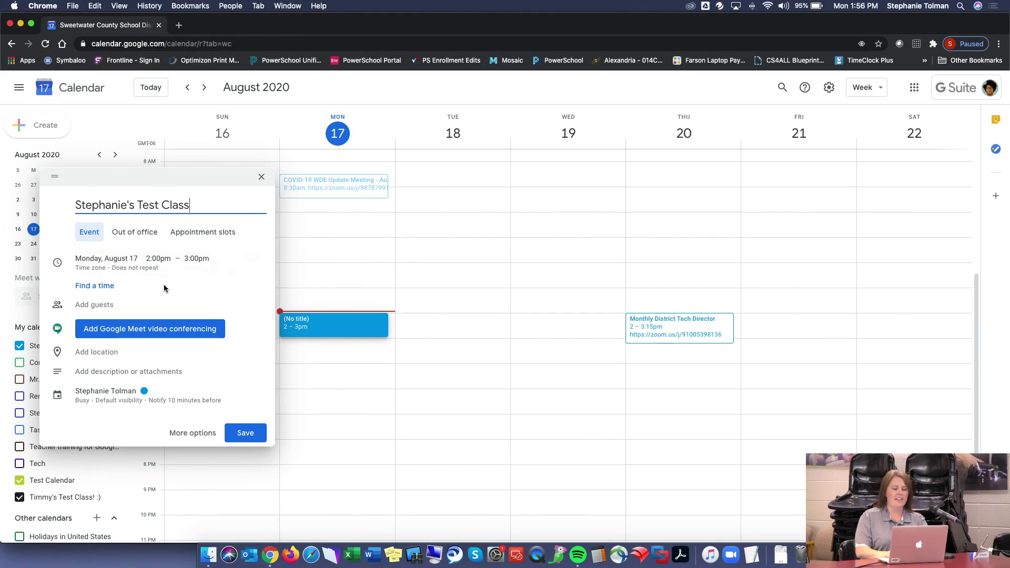
Add Google Meet video conferencing to the event and open the meeting ID in its conference details for editing
{"action": "left_click", "coordinate": [174, 328]}
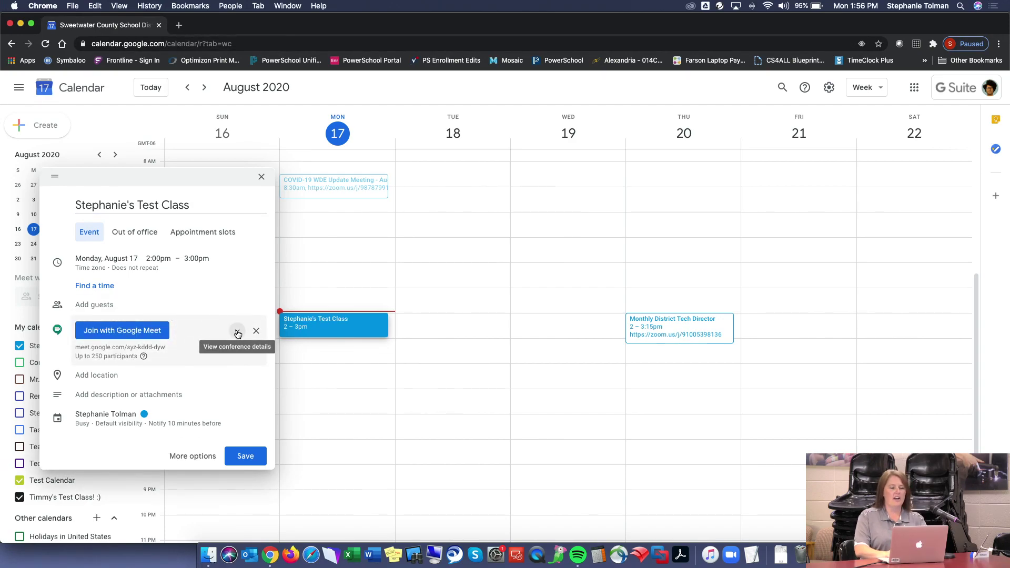
{"action": "left_click", "coordinate": [237, 333]}
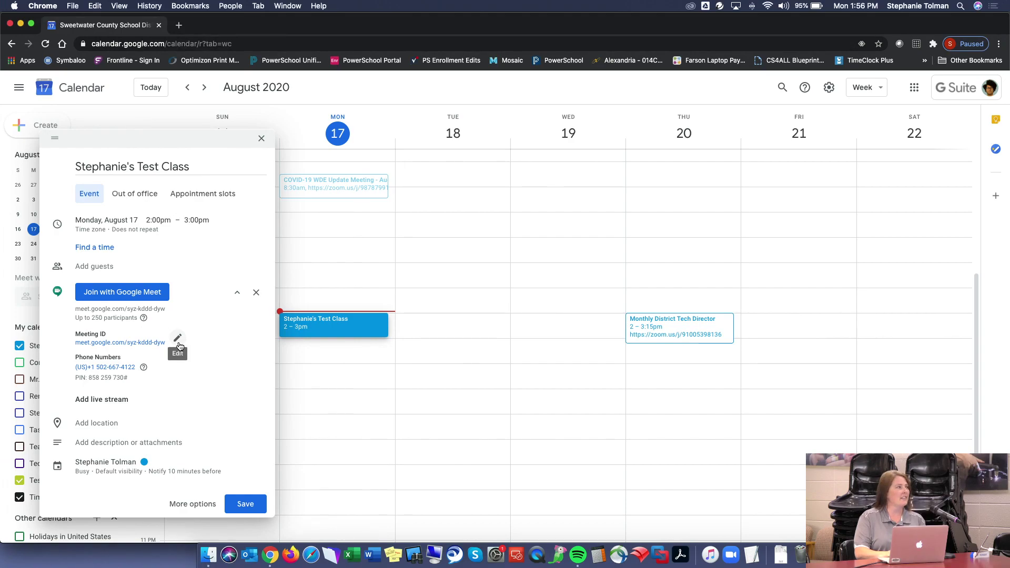
{"action": "left_click", "coordinate": [178, 345]}
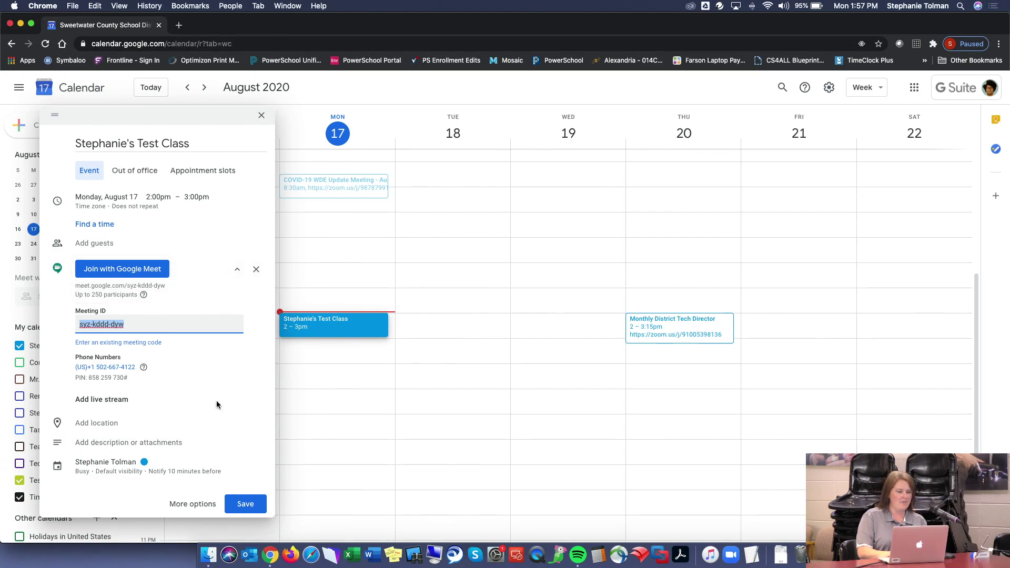
Add the first two guests to the event by searching their first names, and dismiss the Find a time tip
{"action": "left_click", "coordinate": [103, 243]}
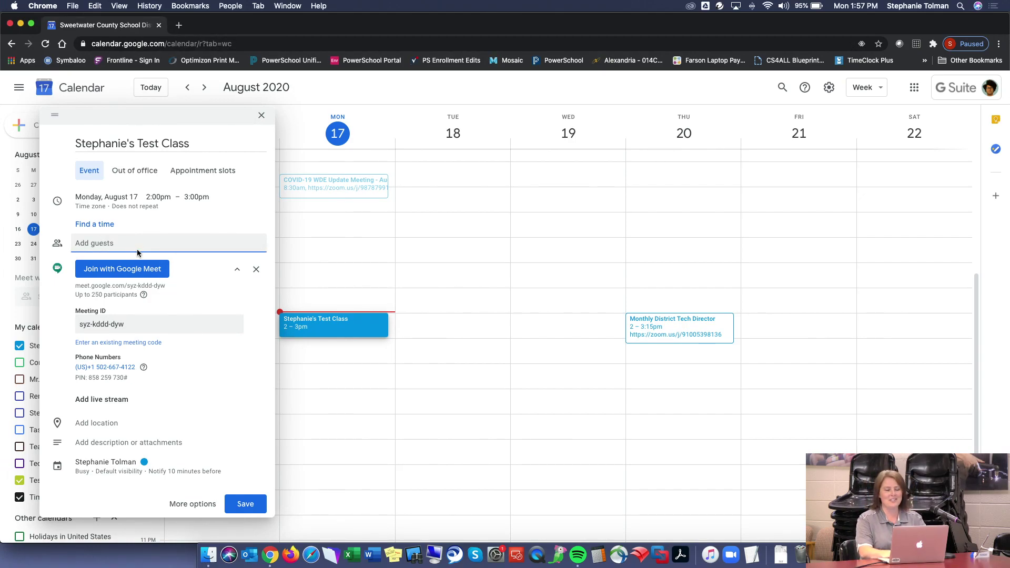
{"action": "type", "text": "zachari"}
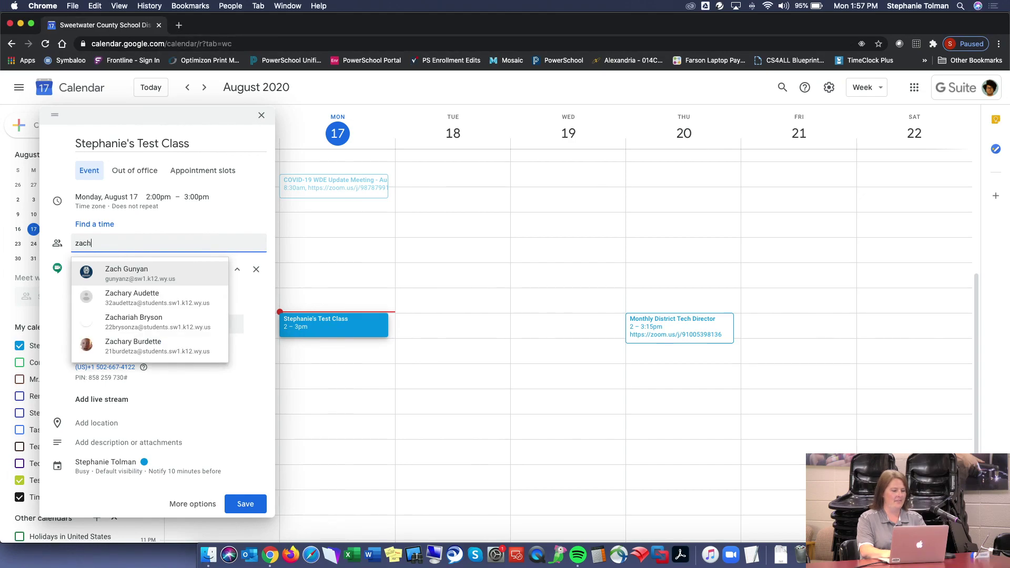
{"action": "key", "text": "Return"}
{"action": "type", "text": "iker"}
{"action": "key", "text": "Return"}
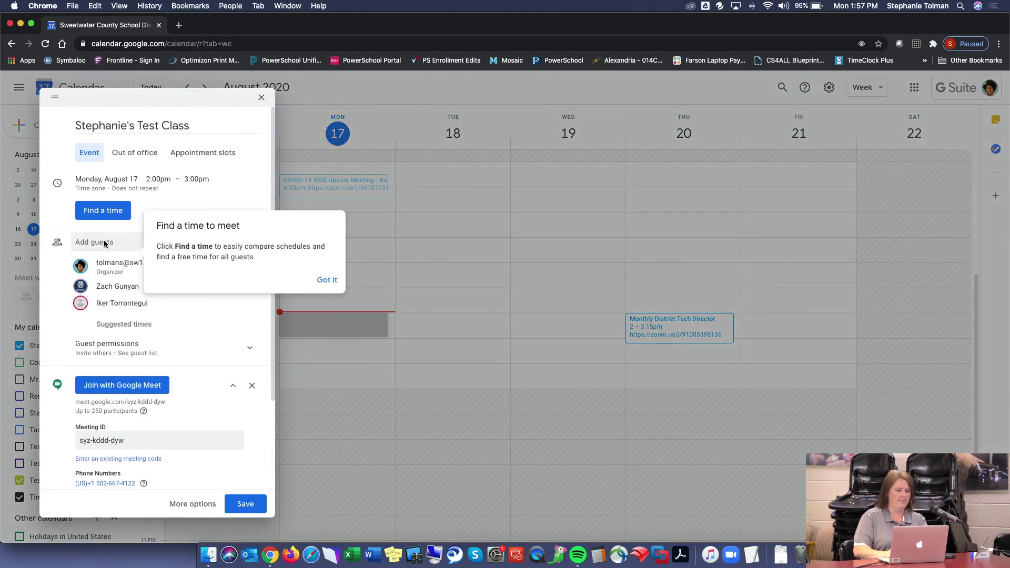
{"action": "left_click", "coordinate": [327, 279]}
Add four more guests to the event from the directory suggestions for their names
{"action": "type", "text": "gw"}
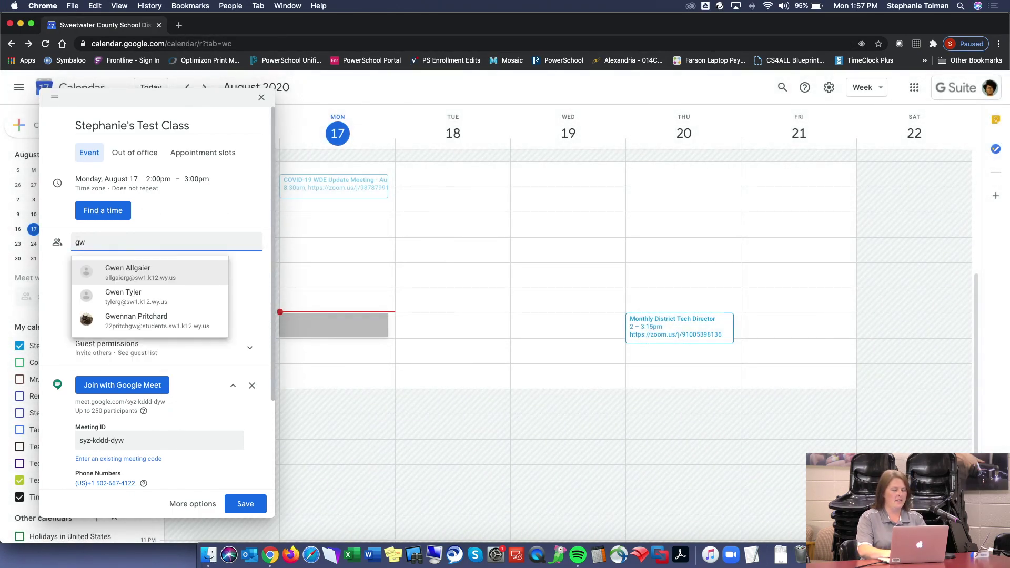
{"action": "key", "text": "Return"}
{"action": "type", "text": "pat"}
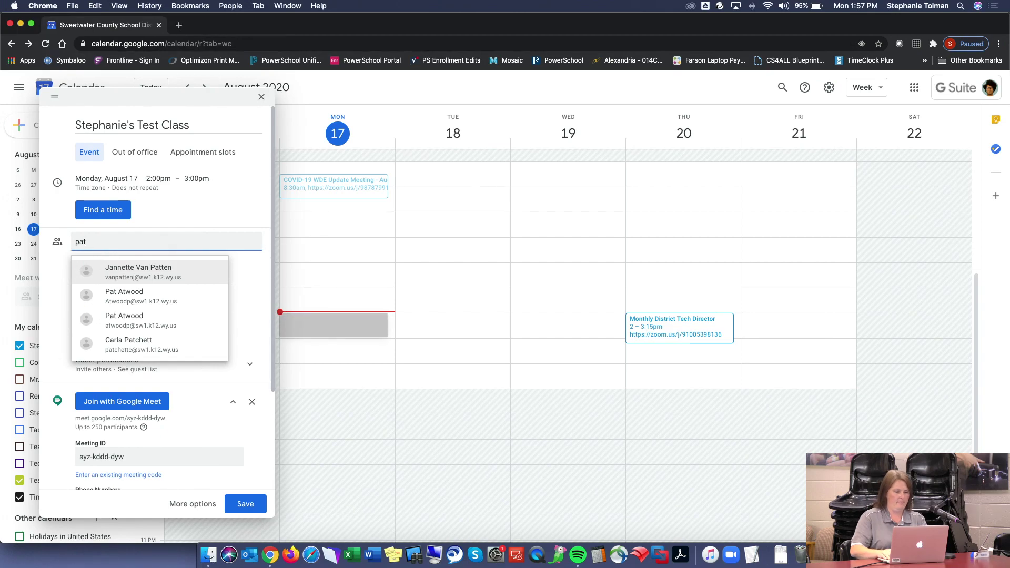
{"action": "key", "text": "Return"}
{"action": "type", "text": "courtney"}
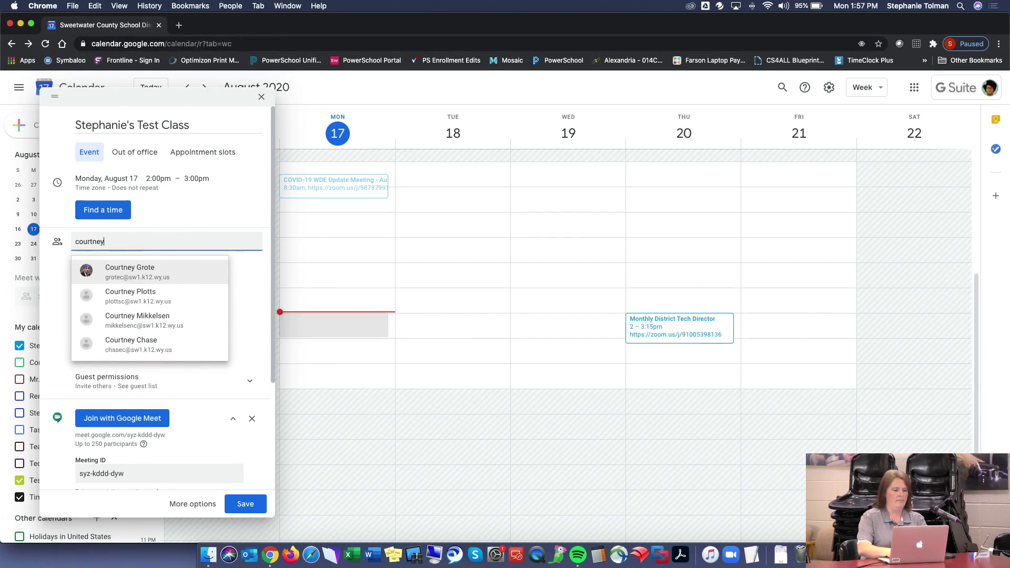
{"action": "key", "text": "Down"}
{"action": "key", "text": "Down"}
{"action": "key", "text": "Down"}
{"action": "key", "text": "Up"}
{"action": "key", "text": "Return"}
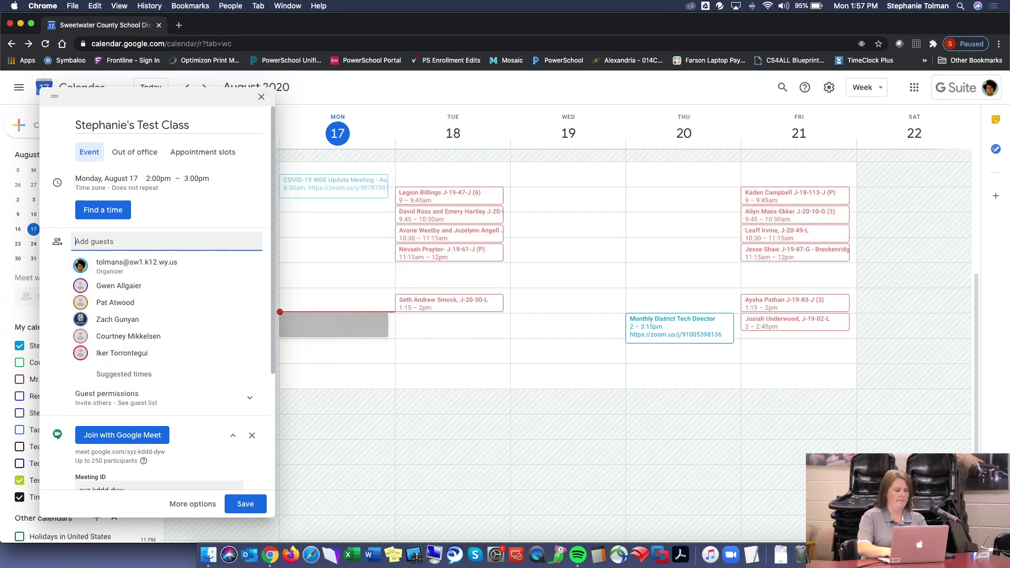
{"action": "type", "text": "lennie"}
{"action": "key", "text": "Return"}
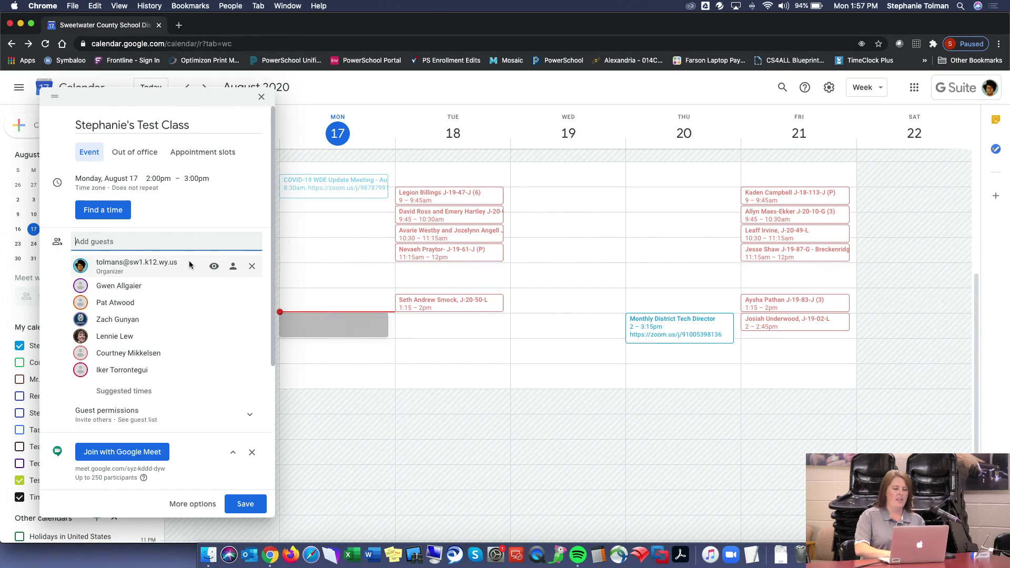
Set the event's start time to 1:30pm and its end time to 4:00pm on Monday, August 17
{"action": "scroll", "coordinate": [159, 391], "scroll_direction": "down", "scroll_amount": 3}
{"action": "scroll", "coordinate": [210, 447], "scroll_direction": "down", "scroll_amount": 3}
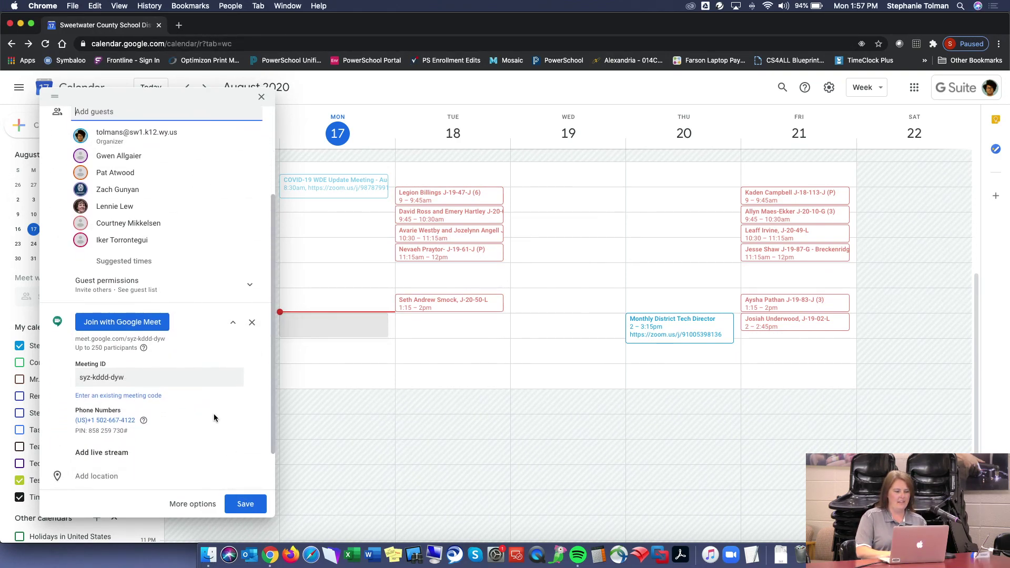
{"action": "scroll", "coordinate": [213, 415], "scroll_direction": "up", "scroll_amount": 5}
{"action": "scroll", "coordinate": [214, 418], "scroll_direction": "up", "scroll_amount": 1}
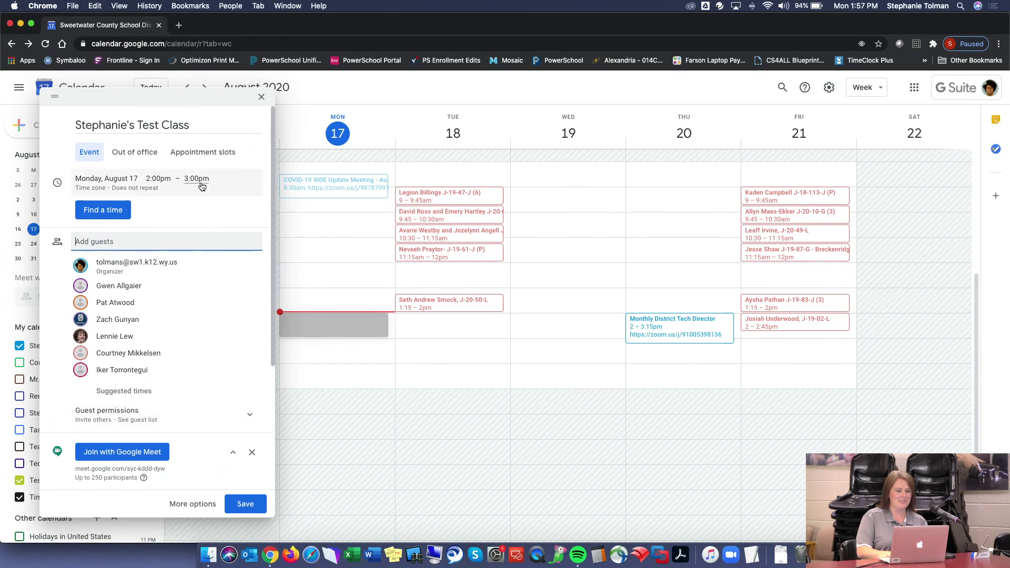
{"action": "left_click", "coordinate": [200, 182]}
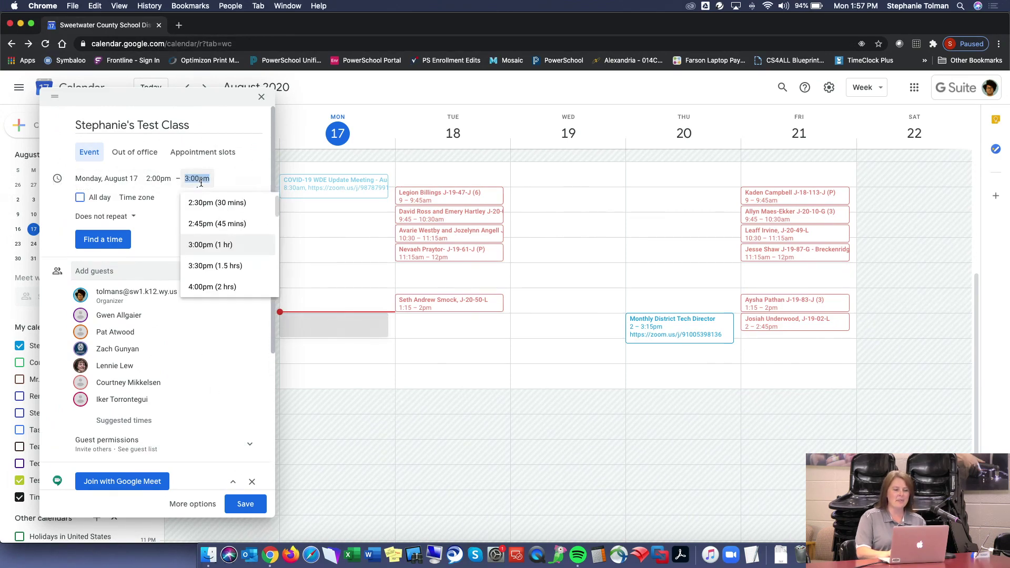
{"action": "left_click", "coordinate": [164, 180]}
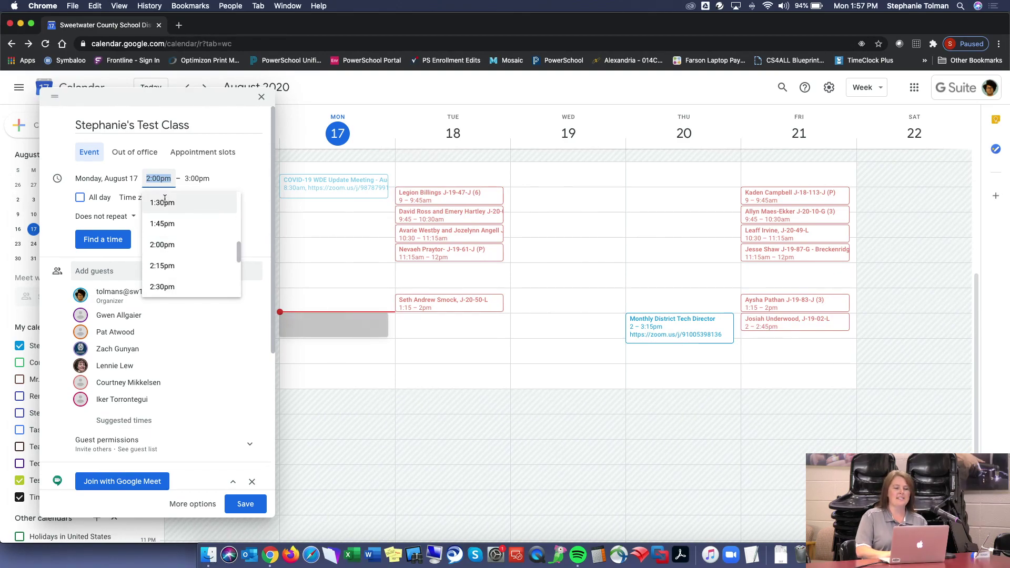
{"action": "left_click", "coordinate": [165, 201]}
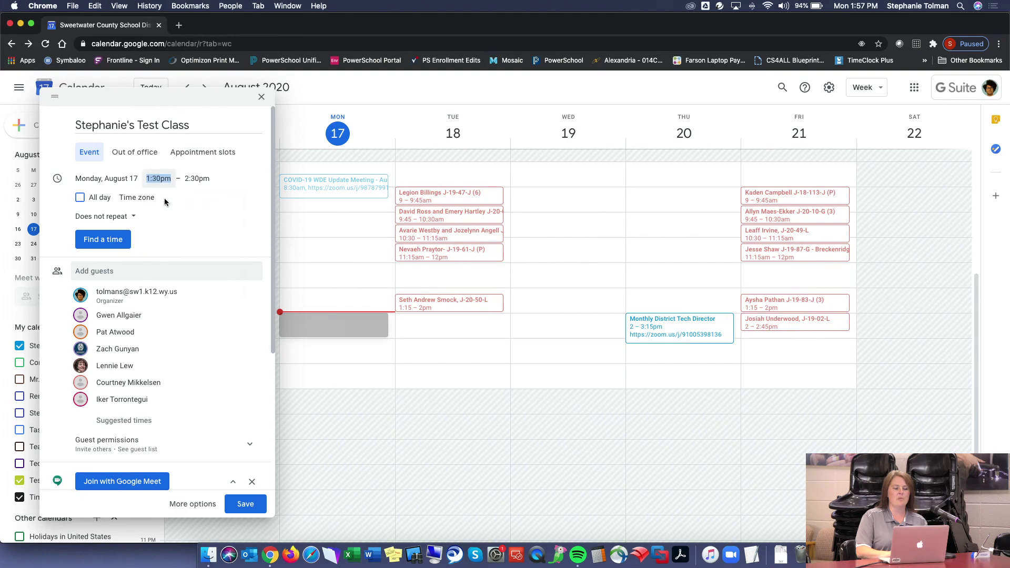
{"action": "left_click", "coordinate": [197, 178]}
{"action": "scroll", "coordinate": [221, 265], "scroll_direction": "down", "scroll_amount": 2}
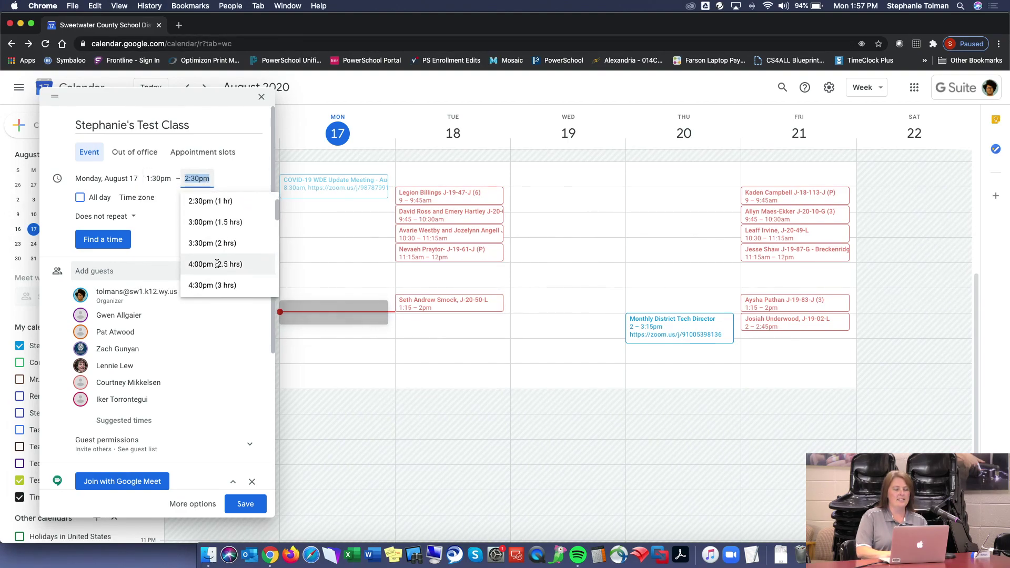
{"action": "left_click", "coordinate": [217, 265]}
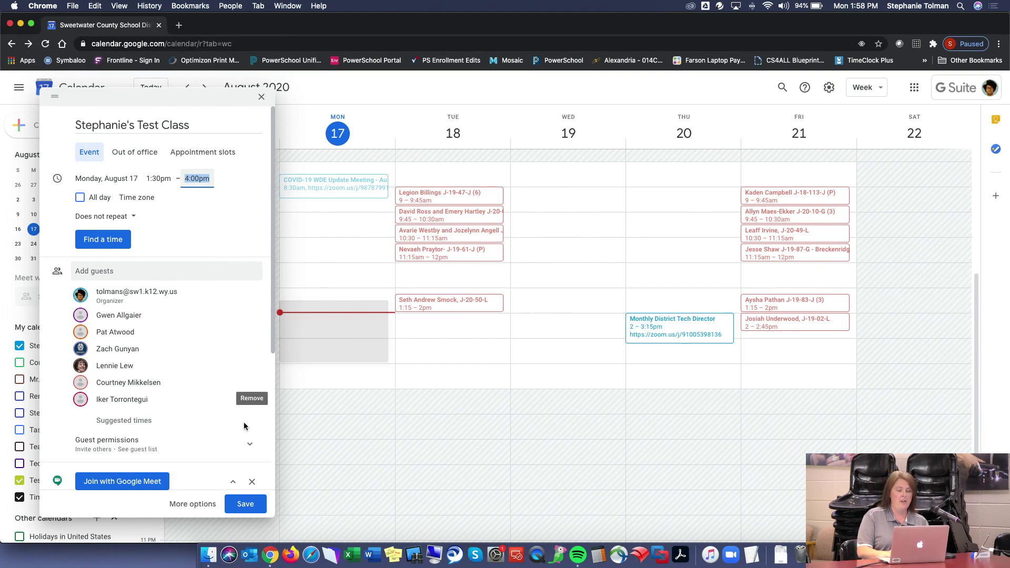
Save the event and send invitation emails to the Google Calendar guests
{"action": "mouse_move", "coordinate": [240, 401]}
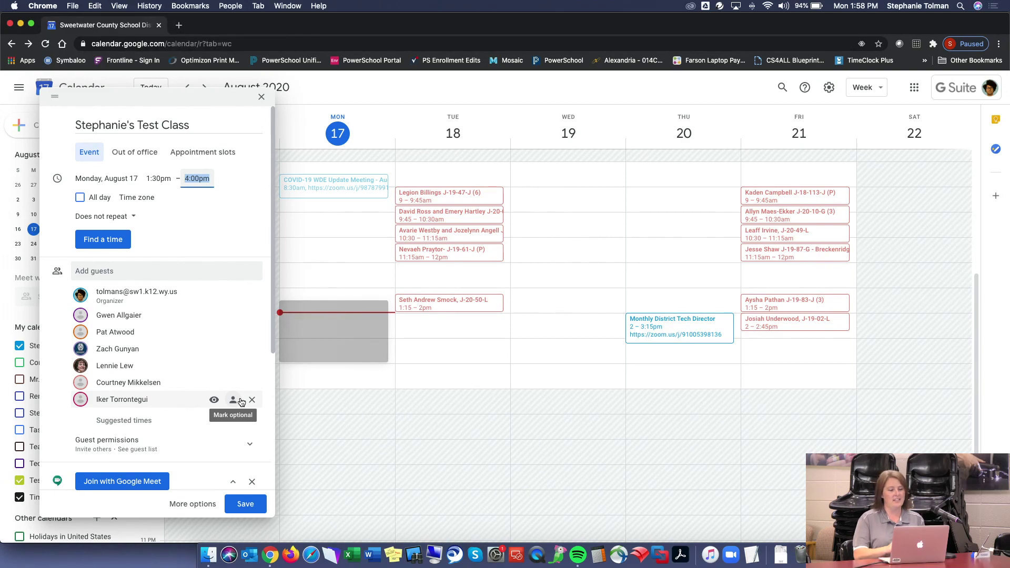
{"action": "left_click", "coordinate": [245, 504]}
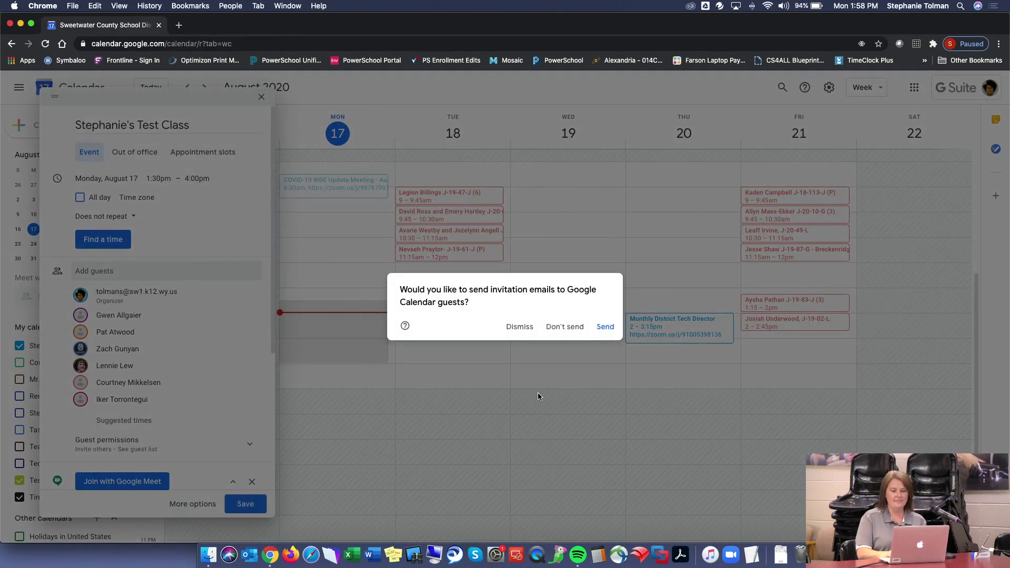
{"action": "left_click", "coordinate": [605, 327]}
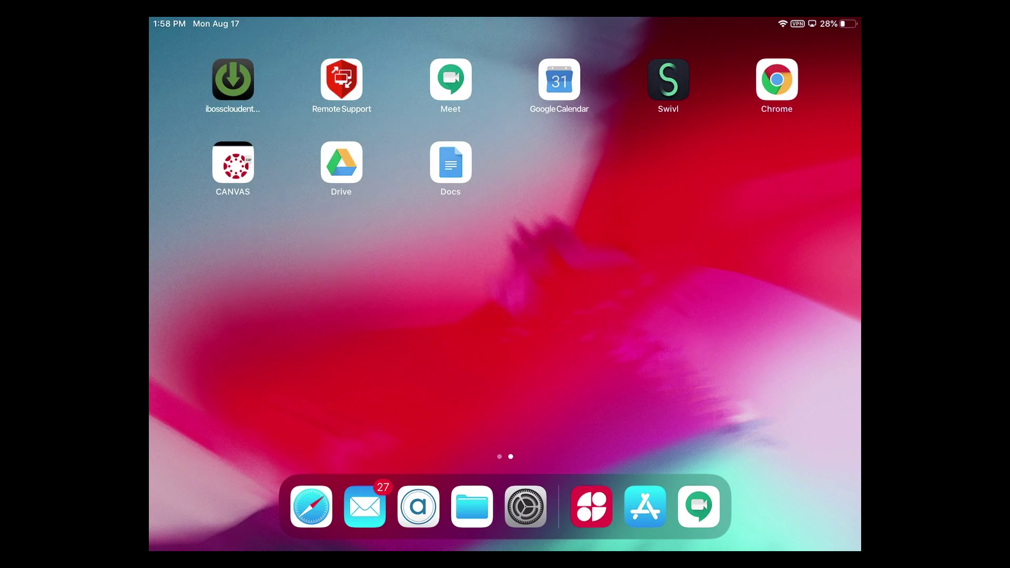
Switch to the Meet app on the iPad, view the list of scheduled meetings and return to the main screen
{"action": "left_click", "coordinate": [450, 79]}
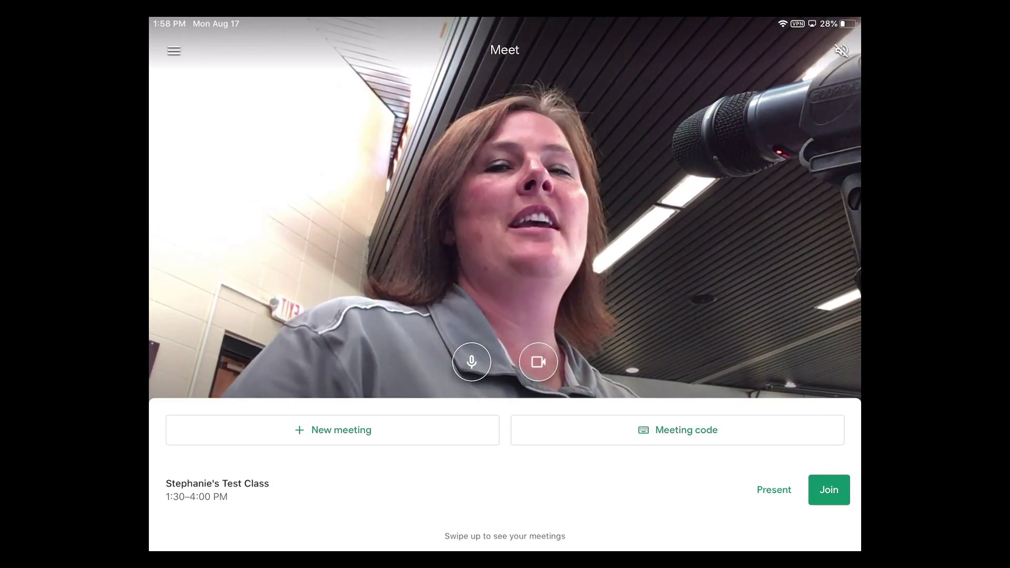
{"action": "left_click_drag", "start_coordinate": [505, 505], "coordinate": [505, 407]}
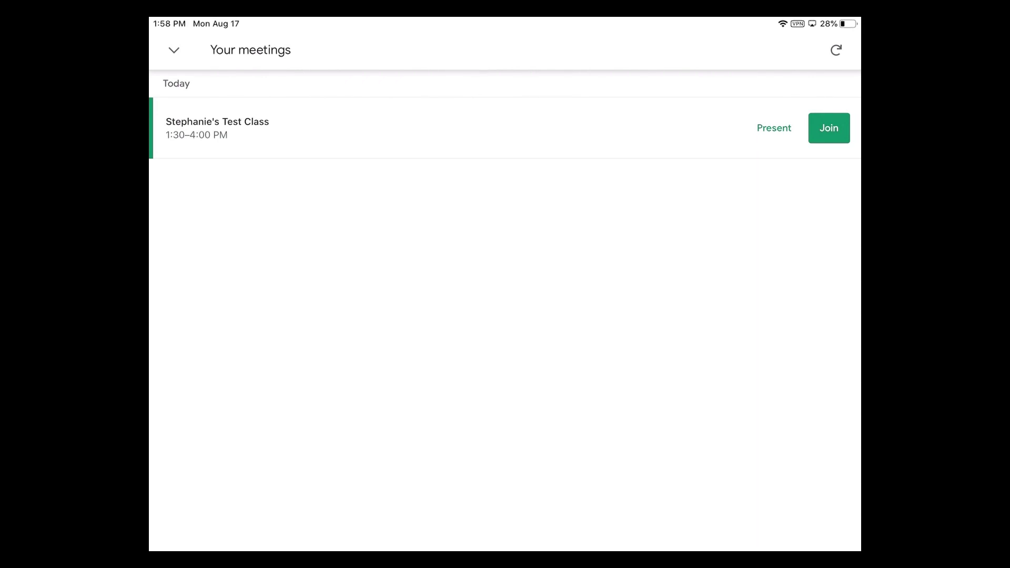
{"action": "left_click", "coordinate": [174, 50]}
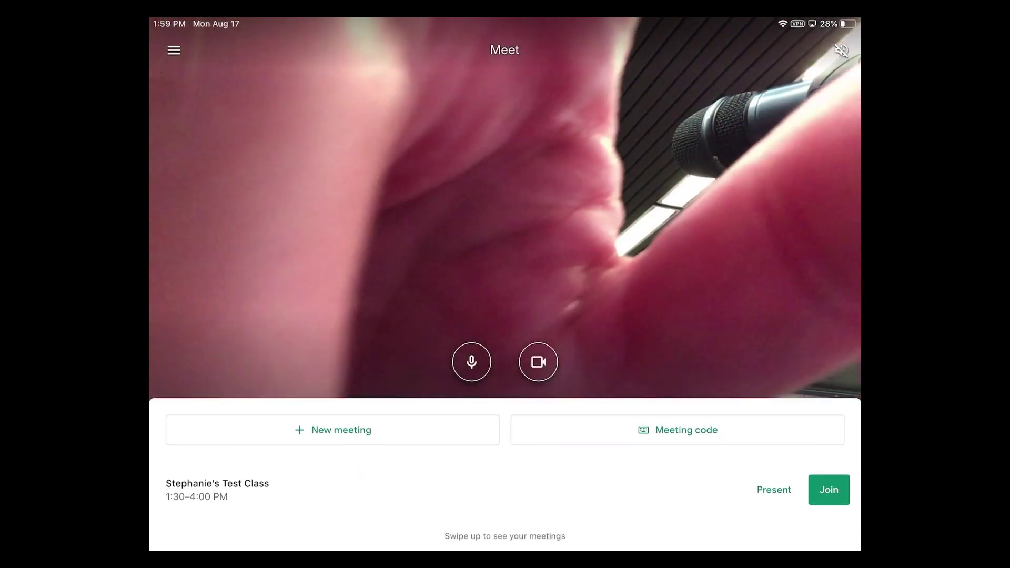
Check which Google account is signed in to Meet and which other accounts are available, and return to the main screen
{"action": "left_click", "coordinate": [172, 47]}
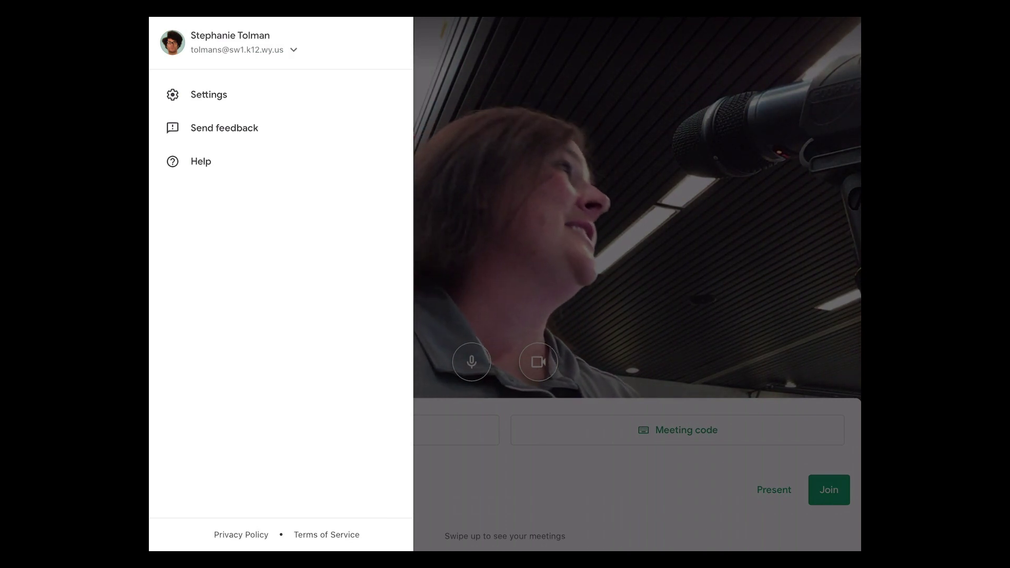
{"action": "left_click", "coordinate": [293, 50]}
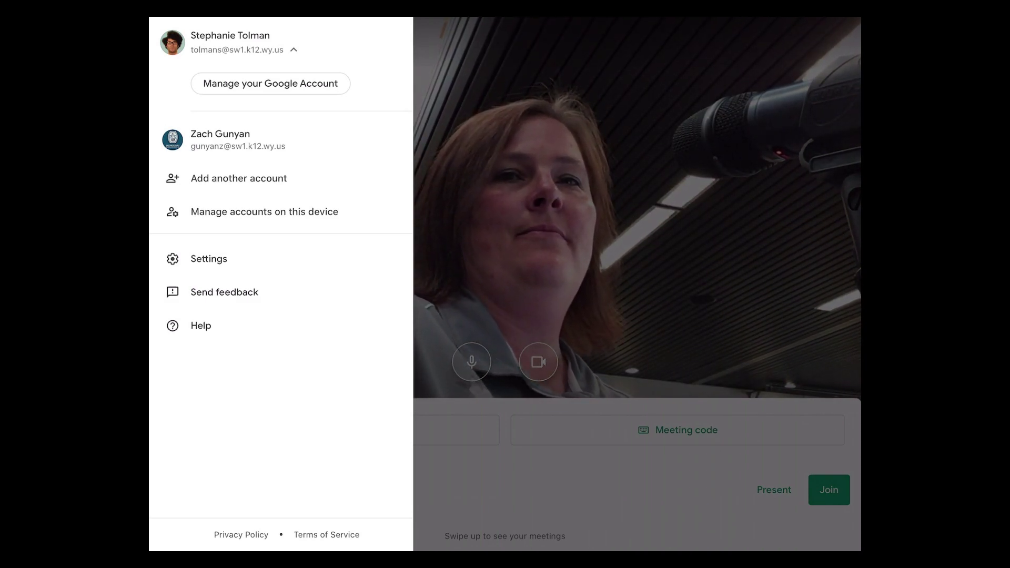
{"action": "left_click", "coordinate": [294, 50]}
{"action": "left_click", "coordinate": [637, 284]}
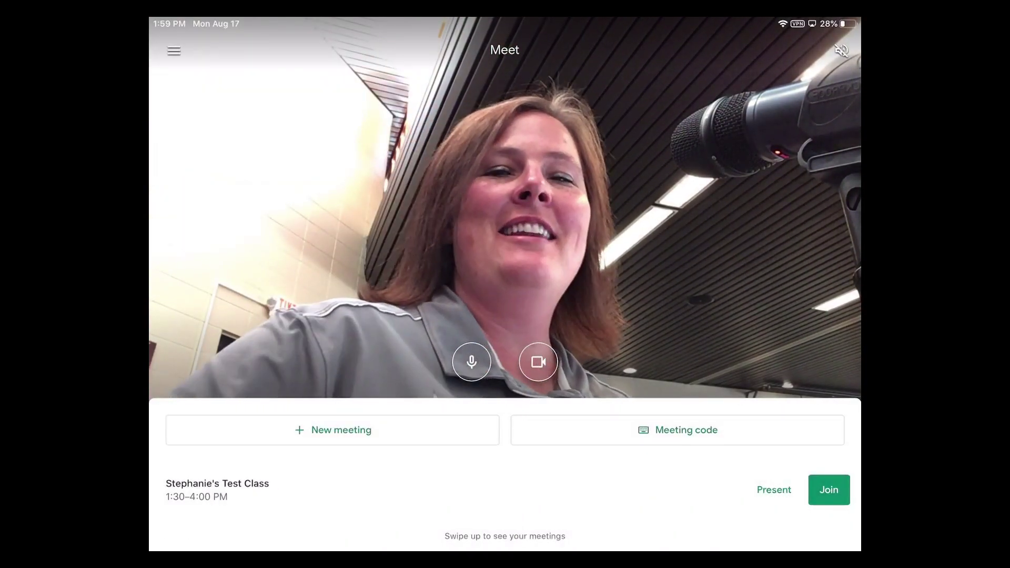
Open the details of the 1:30–4:00 PM test class meeting and join it
{"action": "left_click", "coordinate": [217, 489]}
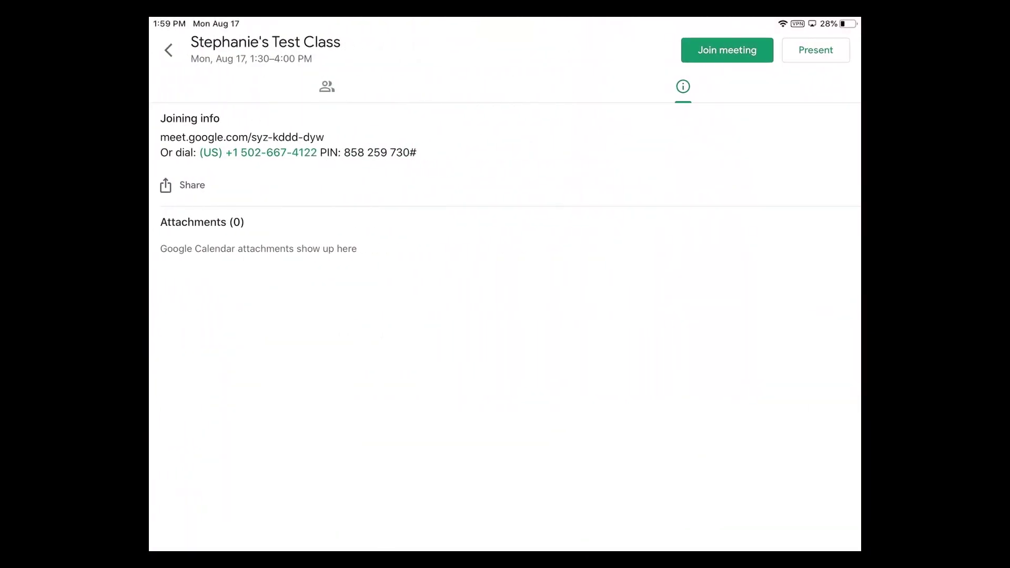
{"action": "left_click", "coordinate": [727, 50]}
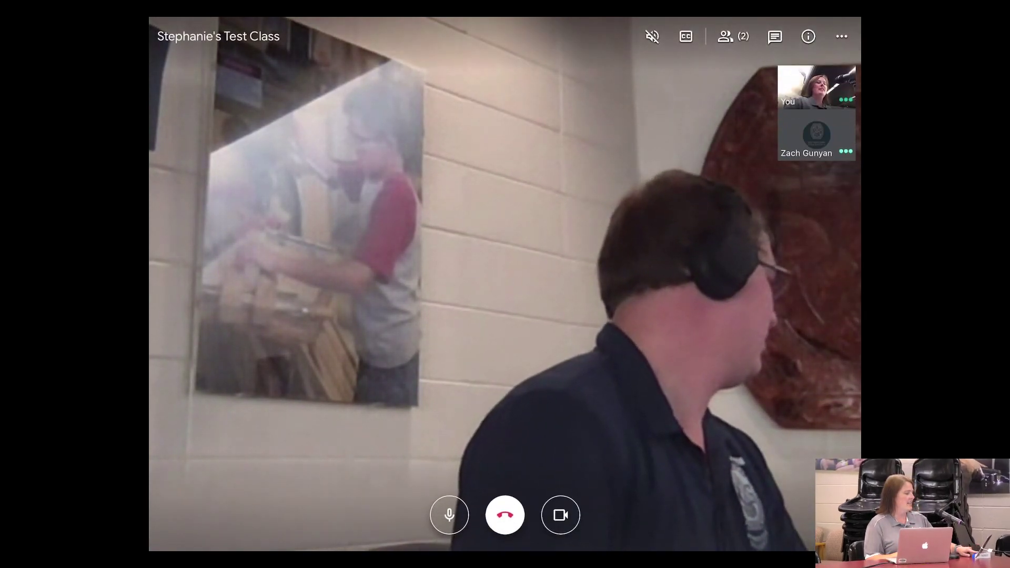
Join the test class from its calendar event in Chrome on the Mac, with the iPad's microphone and the Mac's sound muted
{"action": "left_click", "coordinate": [449, 515]}
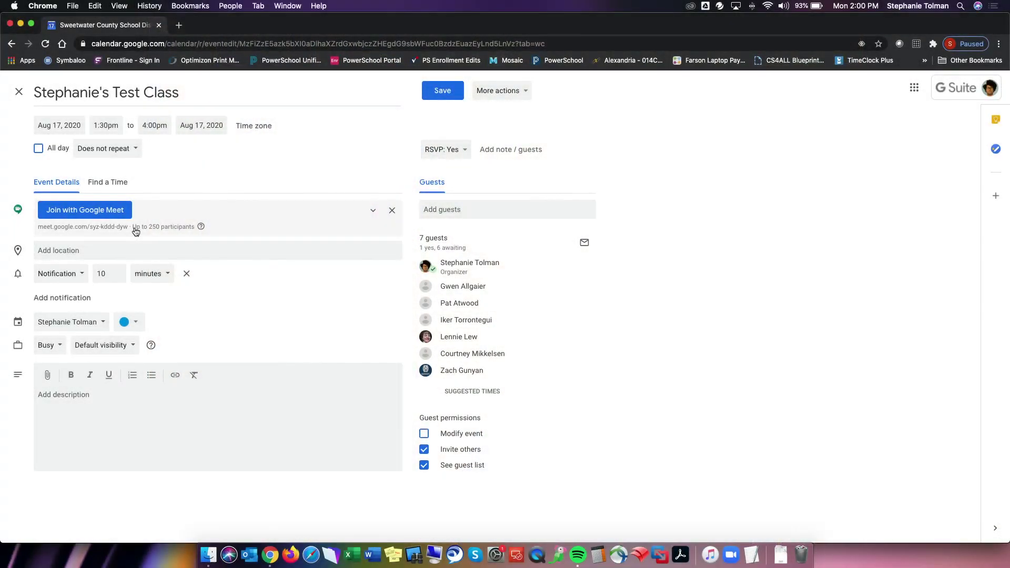
{"action": "left_click", "coordinate": [135, 232]}
{"action": "left_click", "coordinate": [115, 251]}
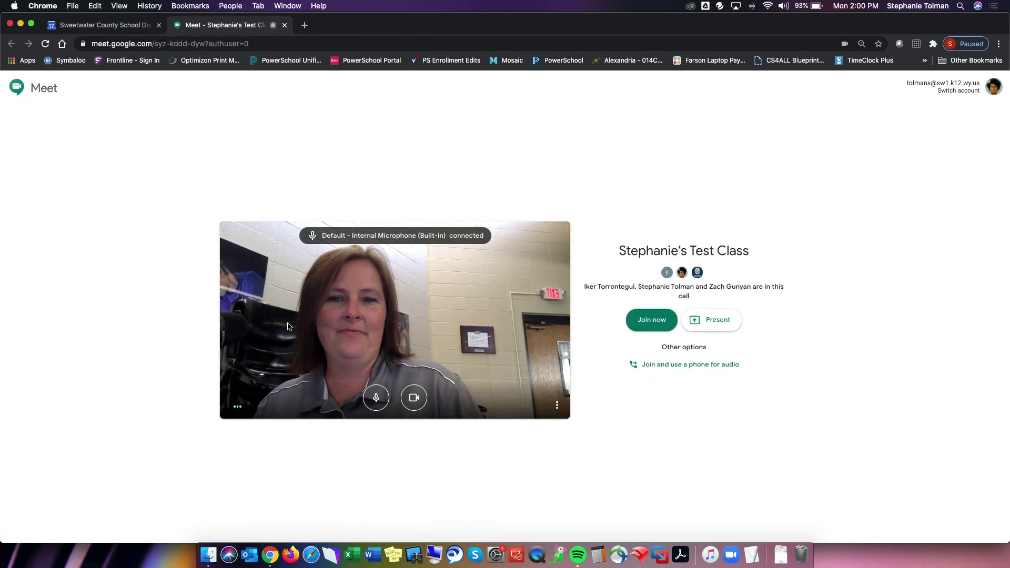
{"action": "left_click", "coordinate": [652, 320]}
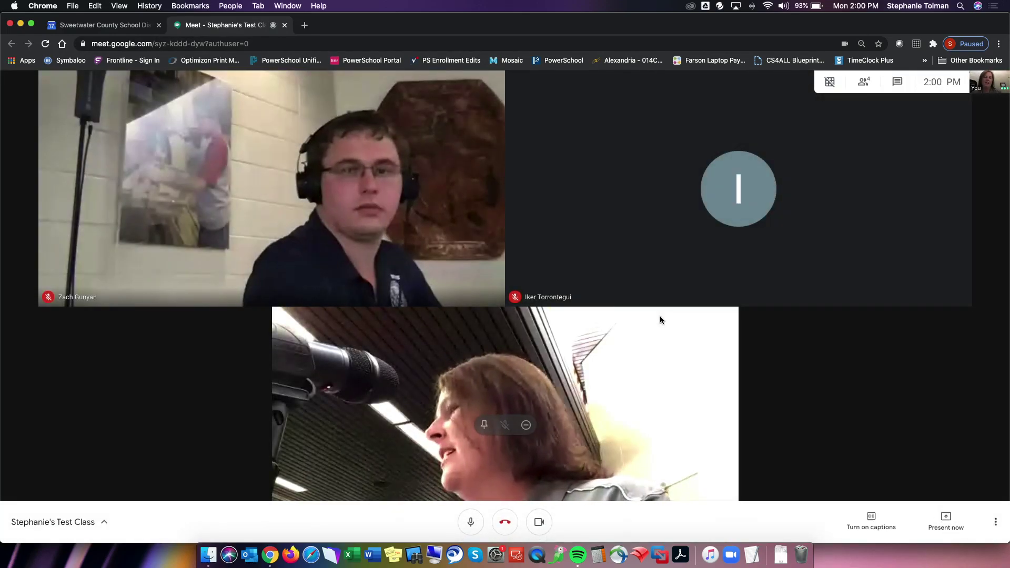
{"action": "key", "text": "XF86AudioMute"}
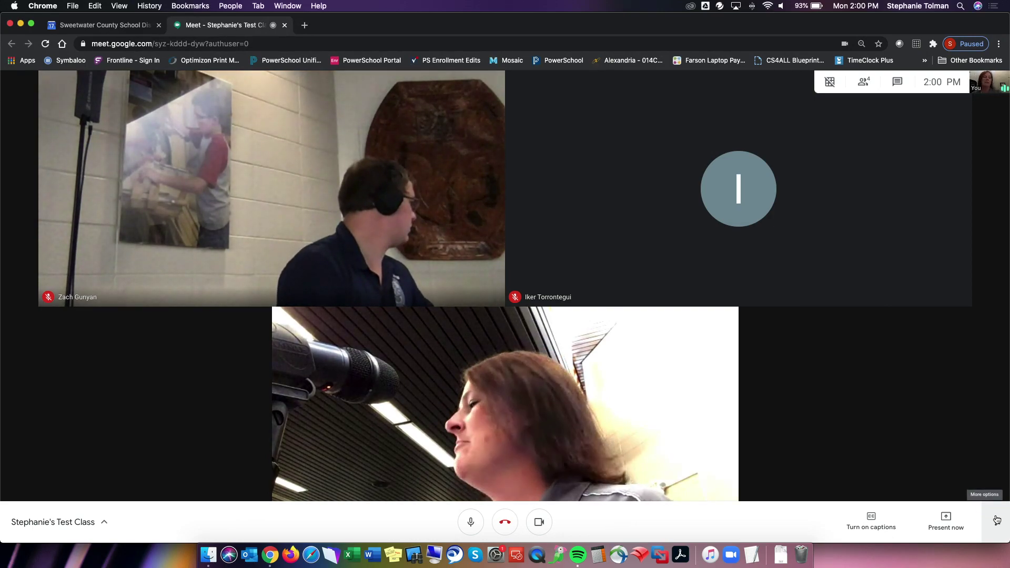
Open the meeting settings on the Mac and select your own video tile in the iPad's Meet call
{"action": "left_click", "coordinate": [996, 520]}
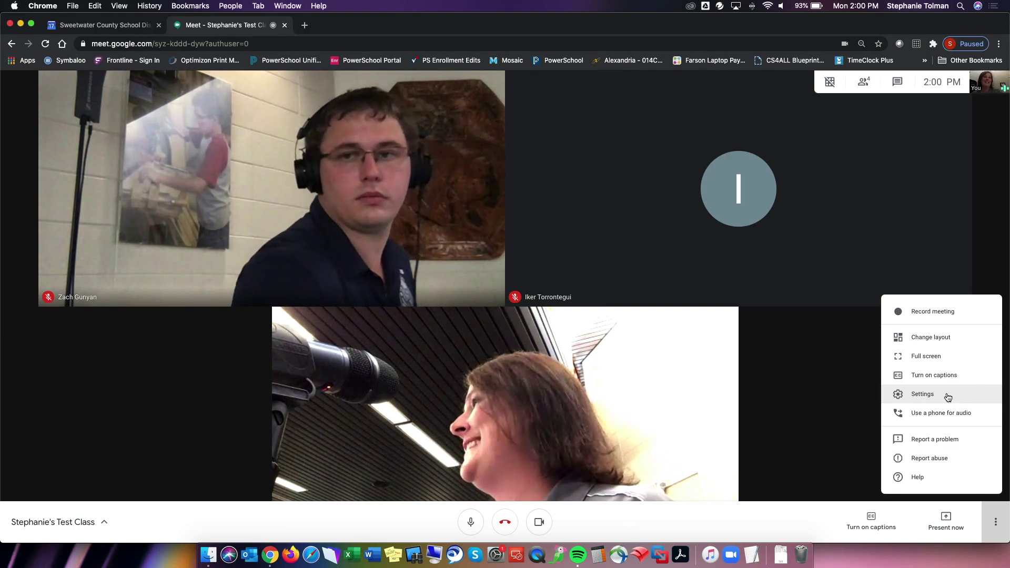
{"action": "left_click", "coordinate": [948, 397]}
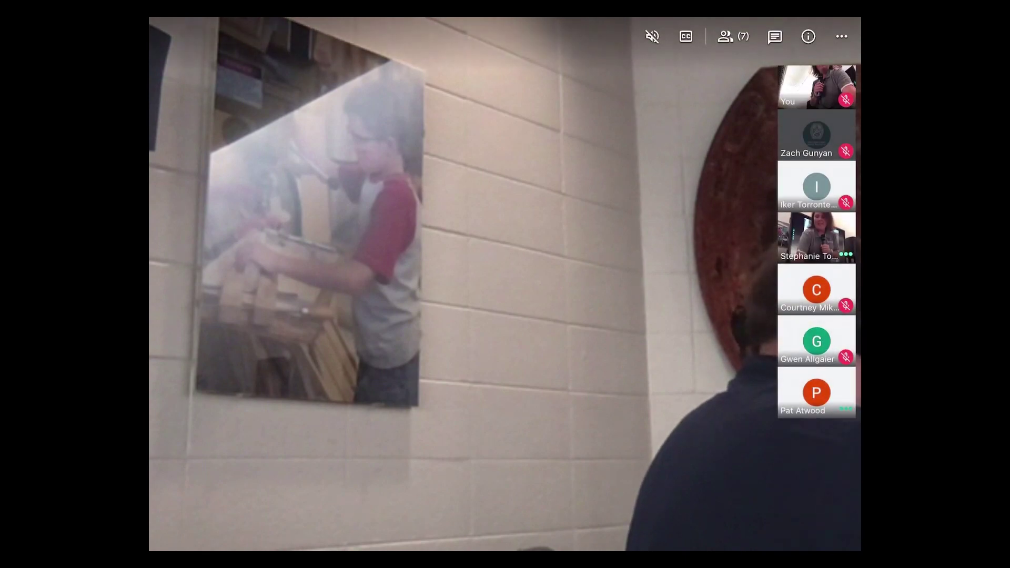
{"action": "left_click", "coordinate": [817, 86]}
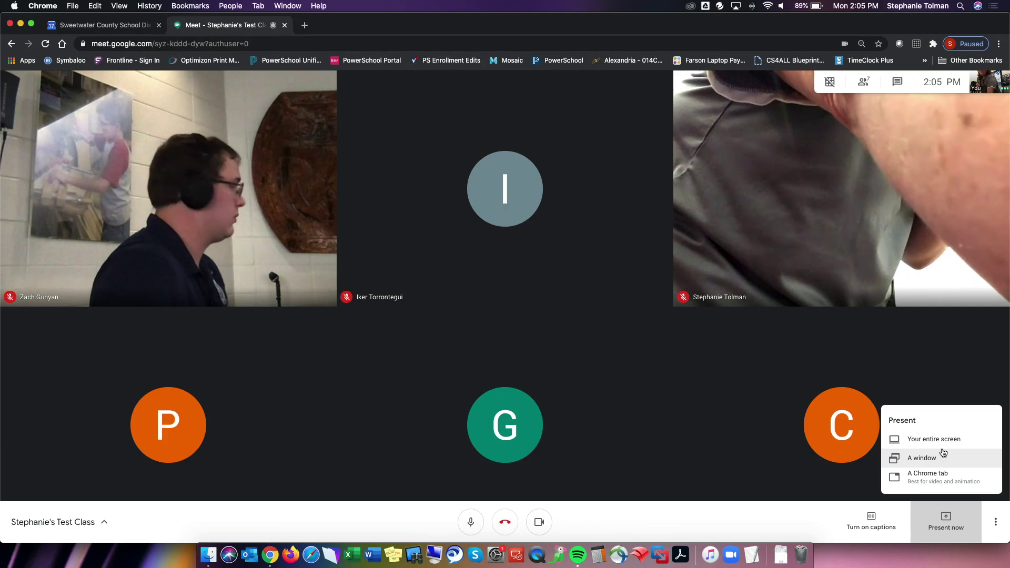
Present the Mac's entire screen to everyone in the meeting
{"action": "left_click", "coordinate": [941, 440]}
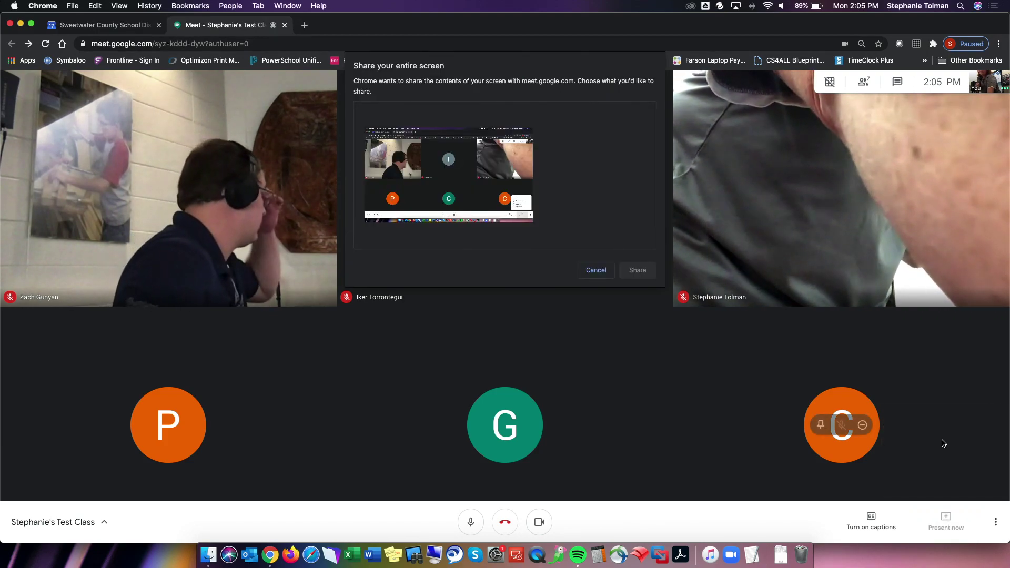
{"action": "left_click", "coordinate": [514, 185]}
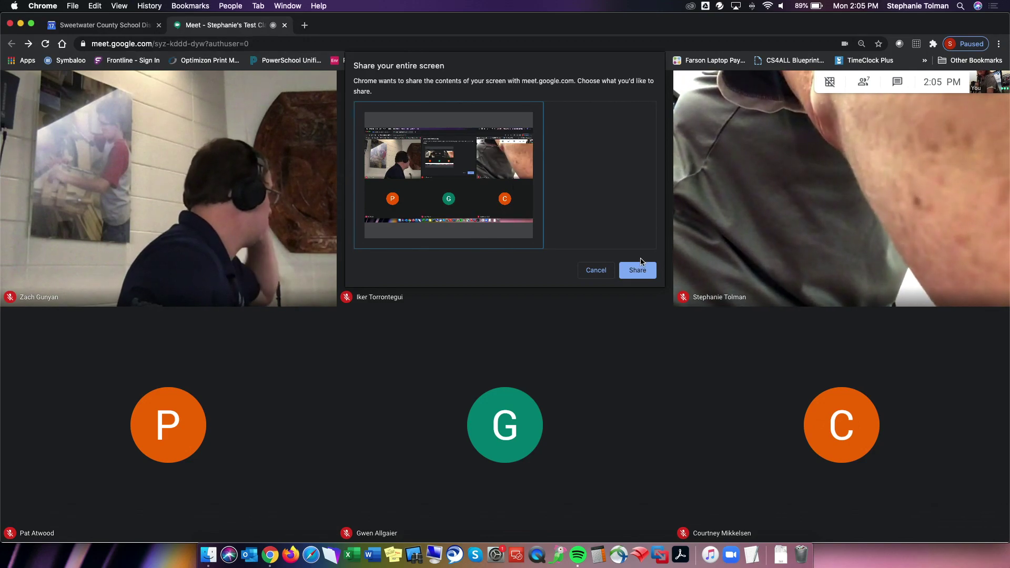
{"action": "left_click", "coordinate": [648, 271]}
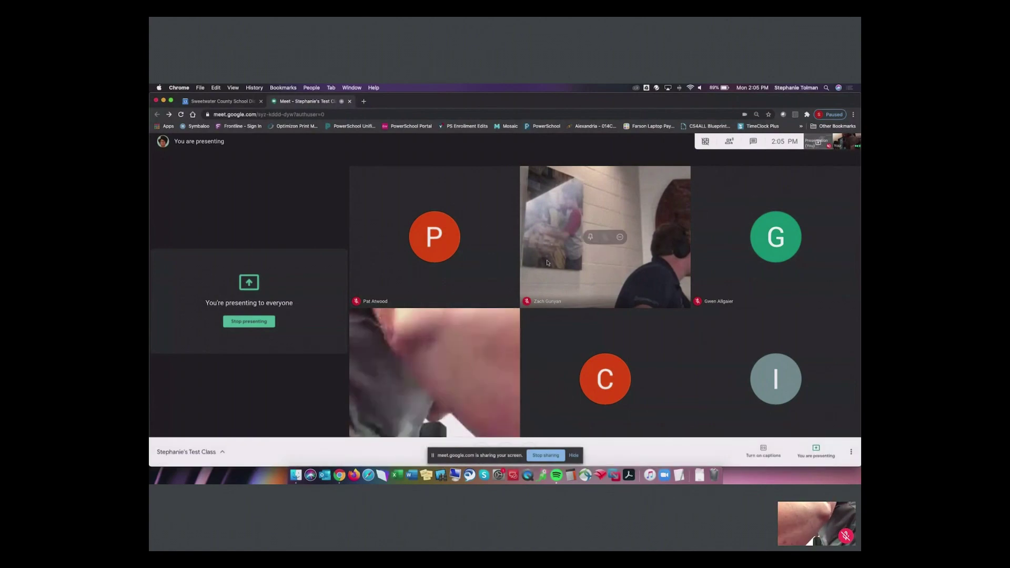
Show the calendar event on the shared screen, and open Microsoft Word over it and close its start window
{"action": "left_click", "coordinate": [237, 102]}
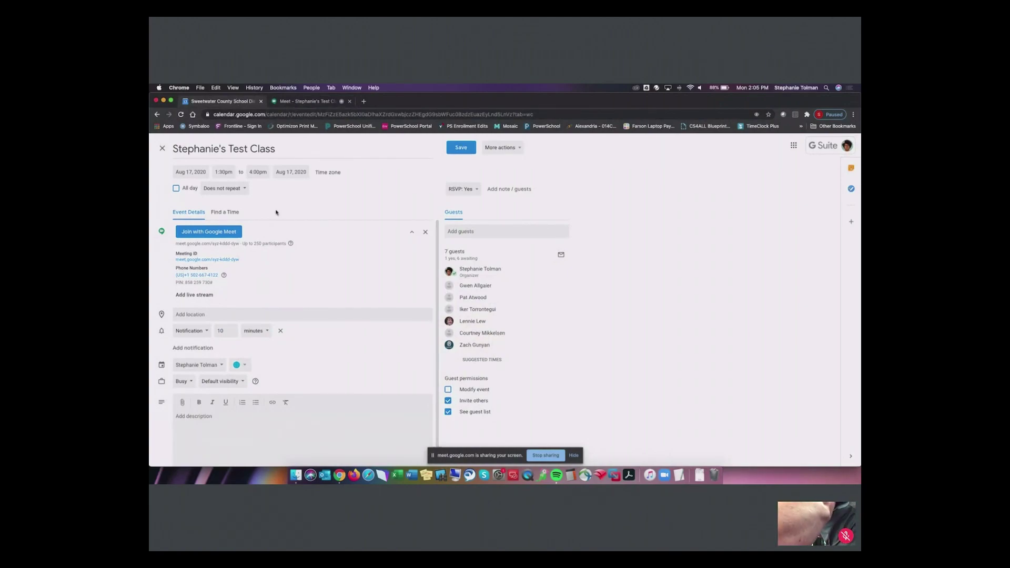
{"action": "left_click", "coordinate": [416, 478]}
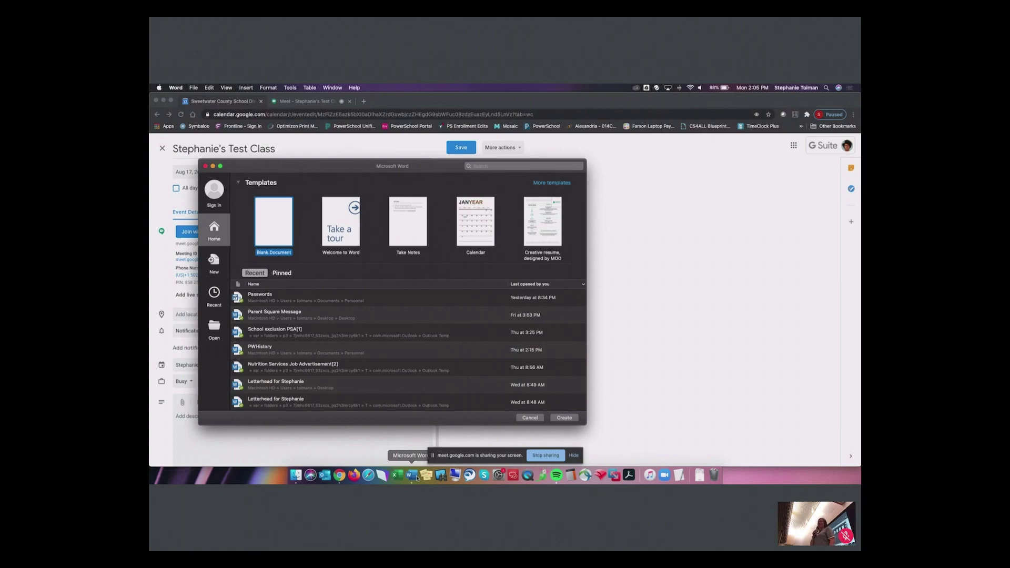
{"action": "left_click", "coordinate": [206, 167]}
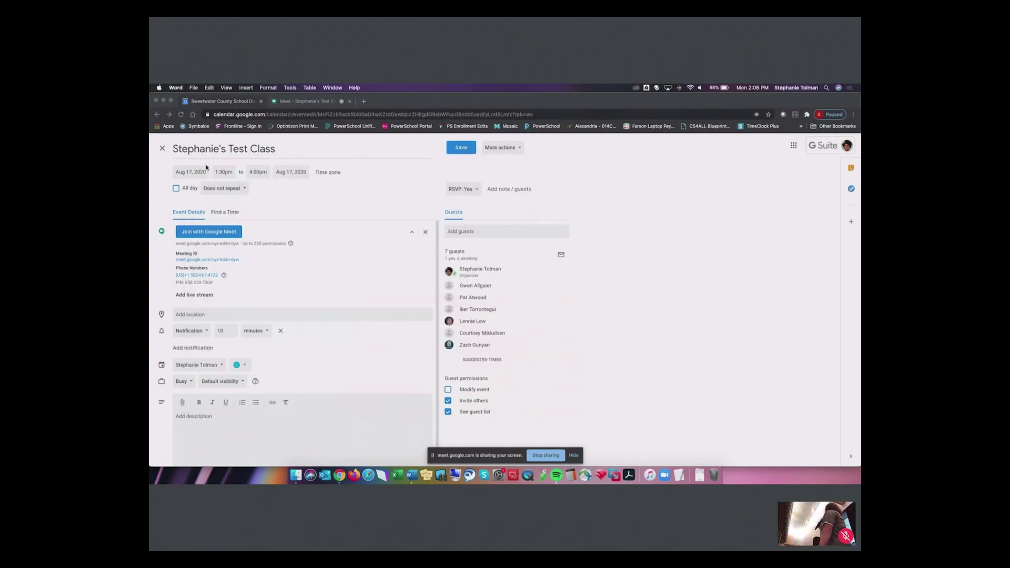
Bring up the participant tiles in the iPad's Meet call and open the participant list
{"action": "left_click", "coordinate": [811, 453]}
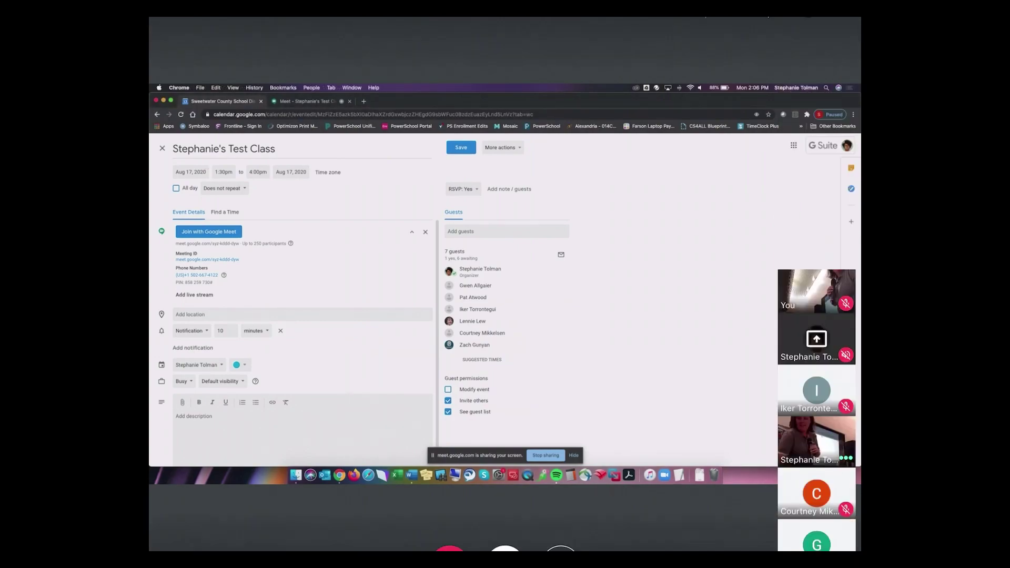
{"action": "left_click", "coordinate": [732, 36]}
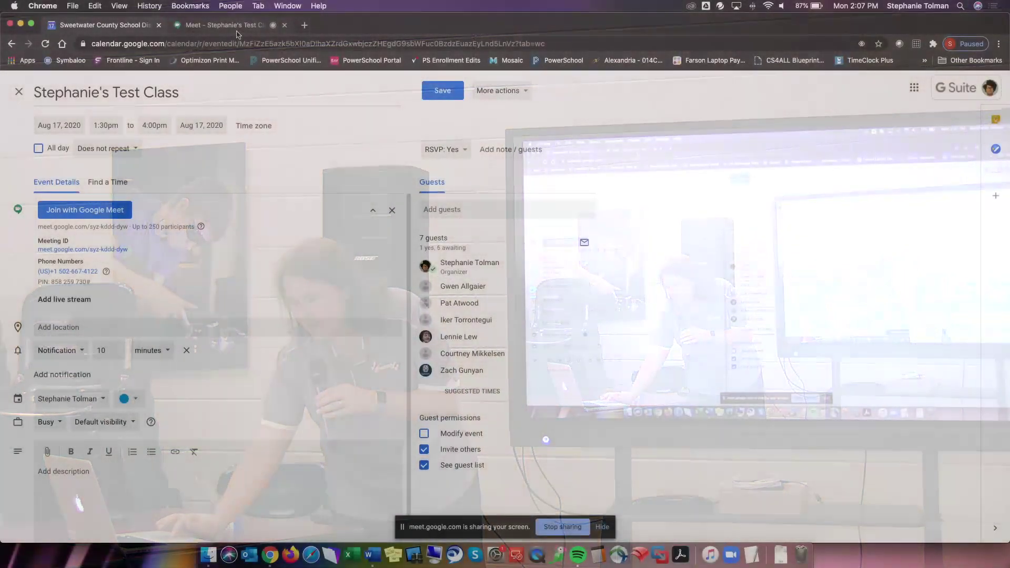
Return to the Meet call in Chrome on the Mac and start recording the meeting, accepting the consent notice
{"action": "left_click", "coordinate": [224, 25]}
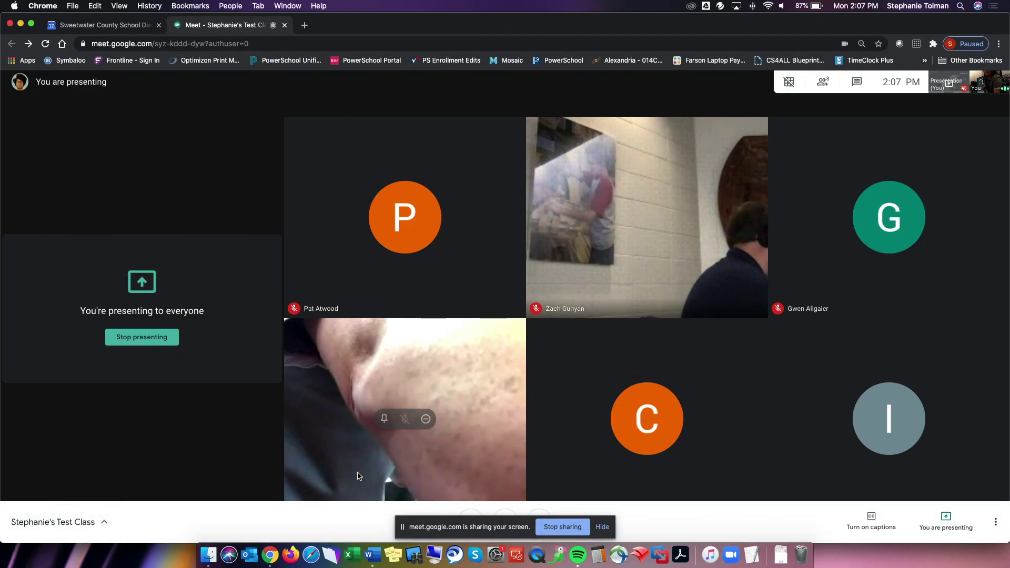
{"action": "left_click", "coordinate": [995, 522]}
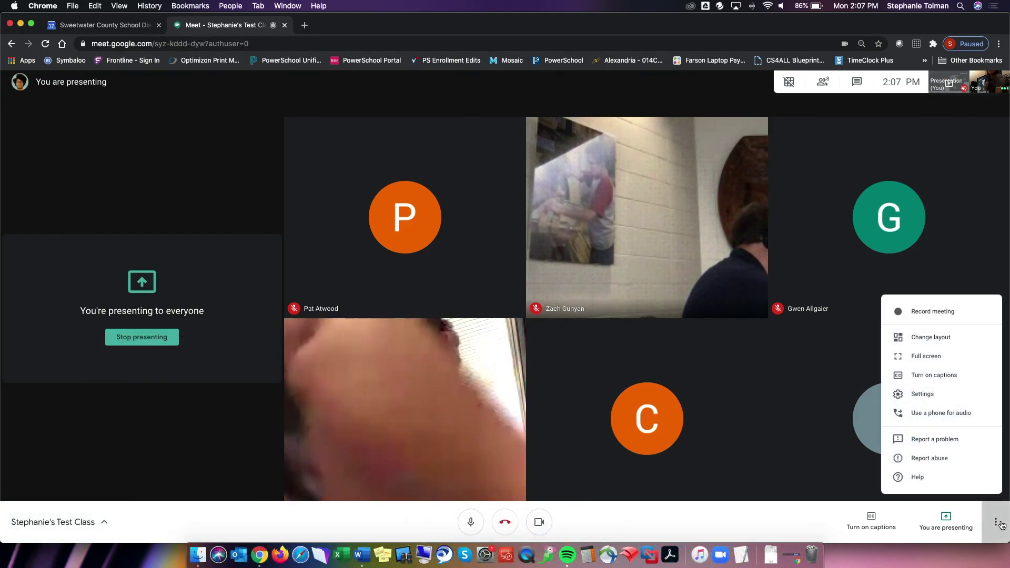
{"action": "left_click", "coordinate": [956, 314]}
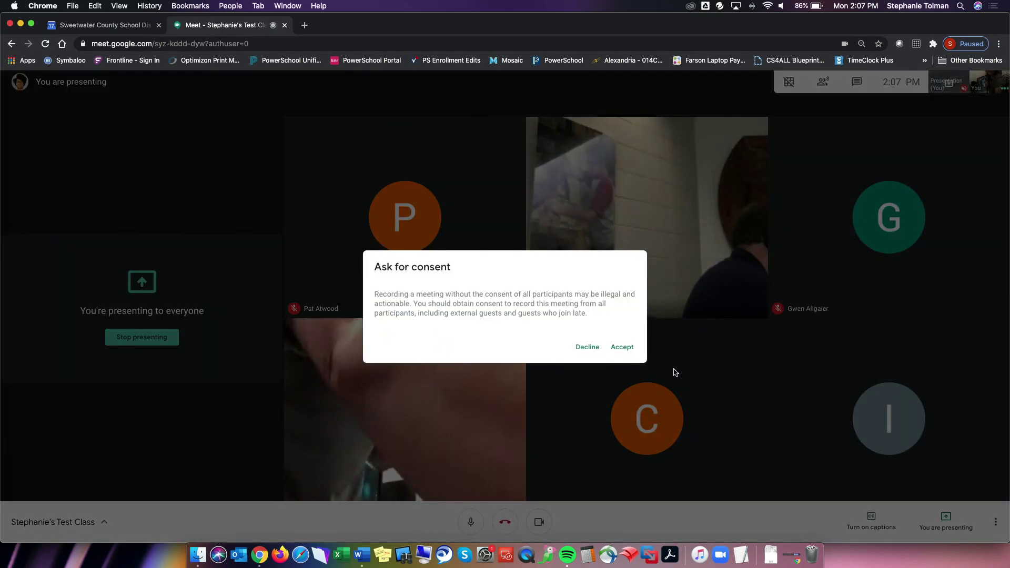
{"action": "left_click", "coordinate": [631, 349]}
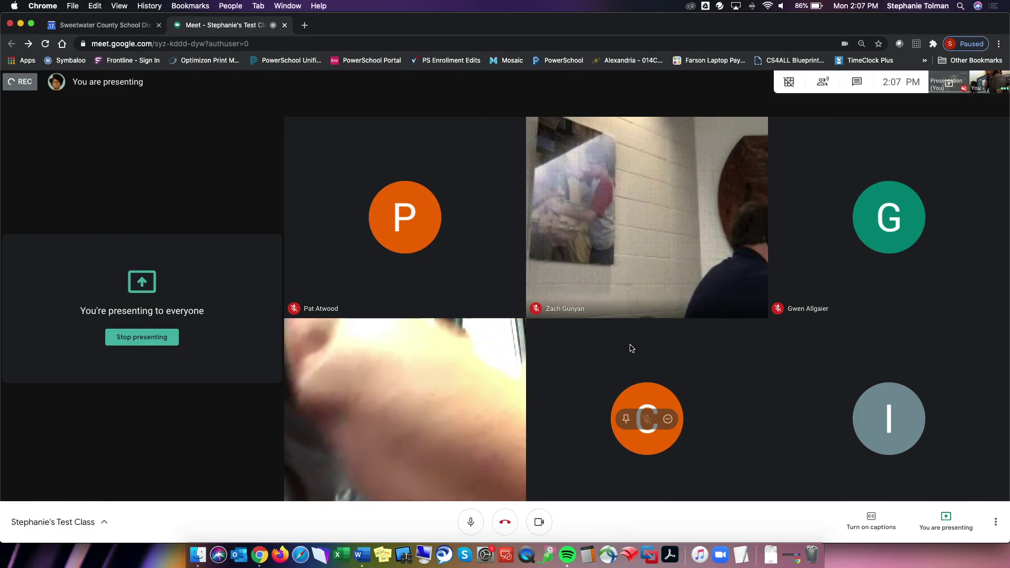